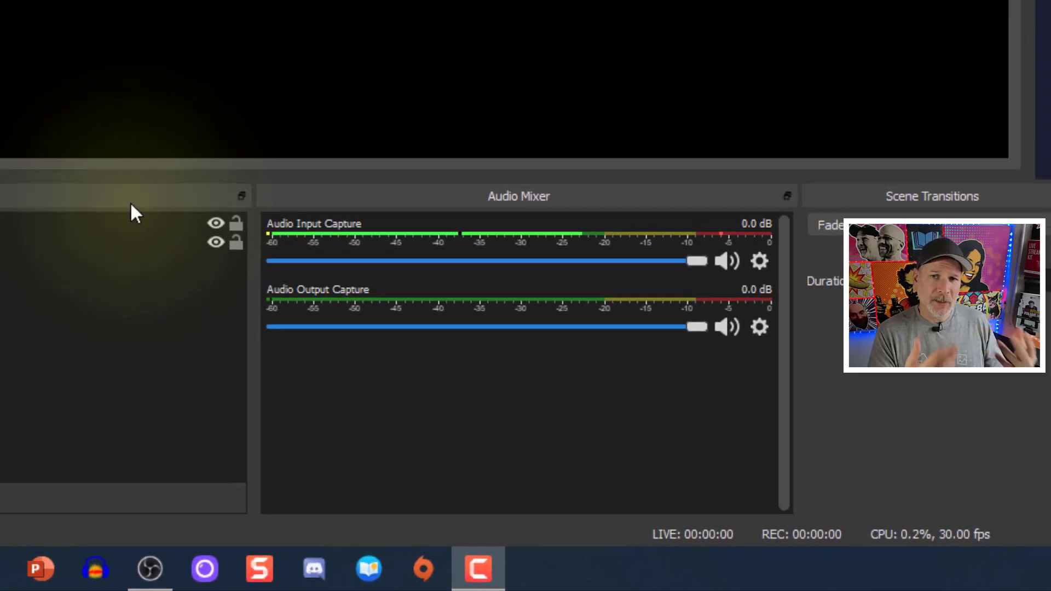
Add a Video Capture Device source that uses the Logitech BRIO camera
left_click(199, 546)
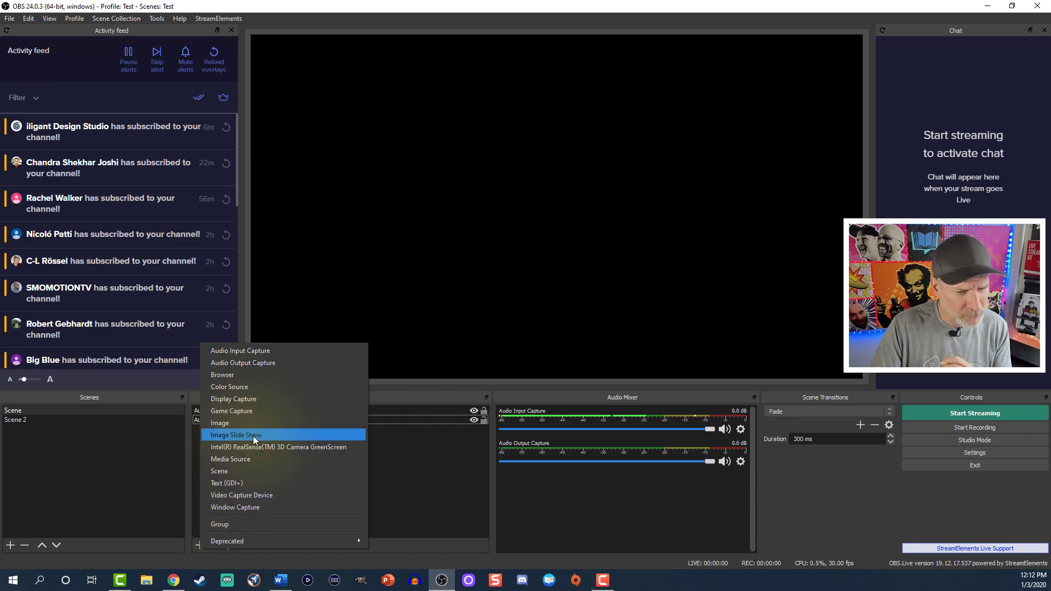
left_click(262, 492)
left_click(559, 363)
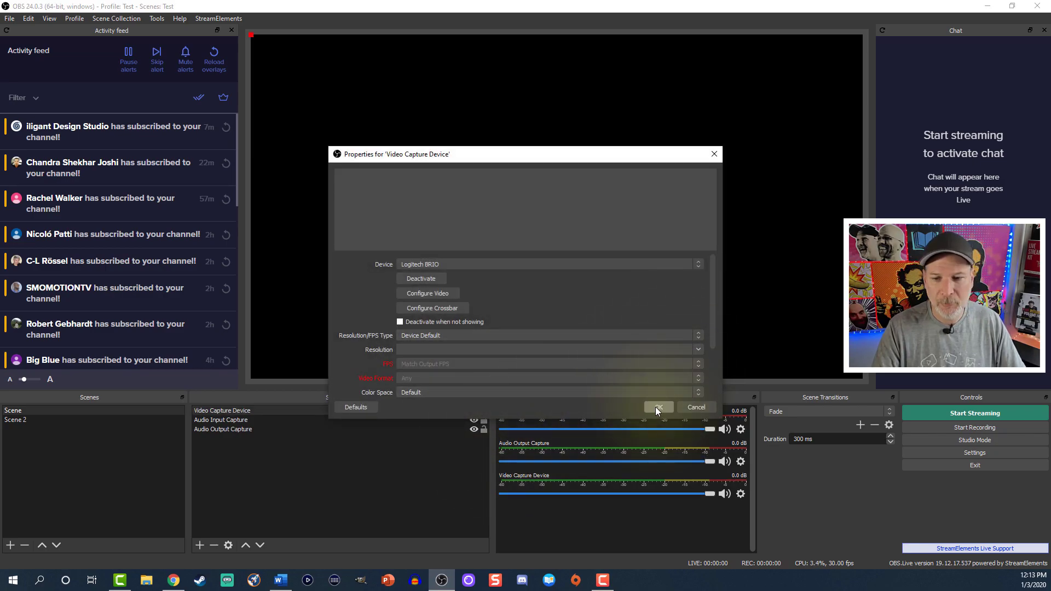
Turn the Video Capture Device volume all the way down and mute it
left_click(657, 407)
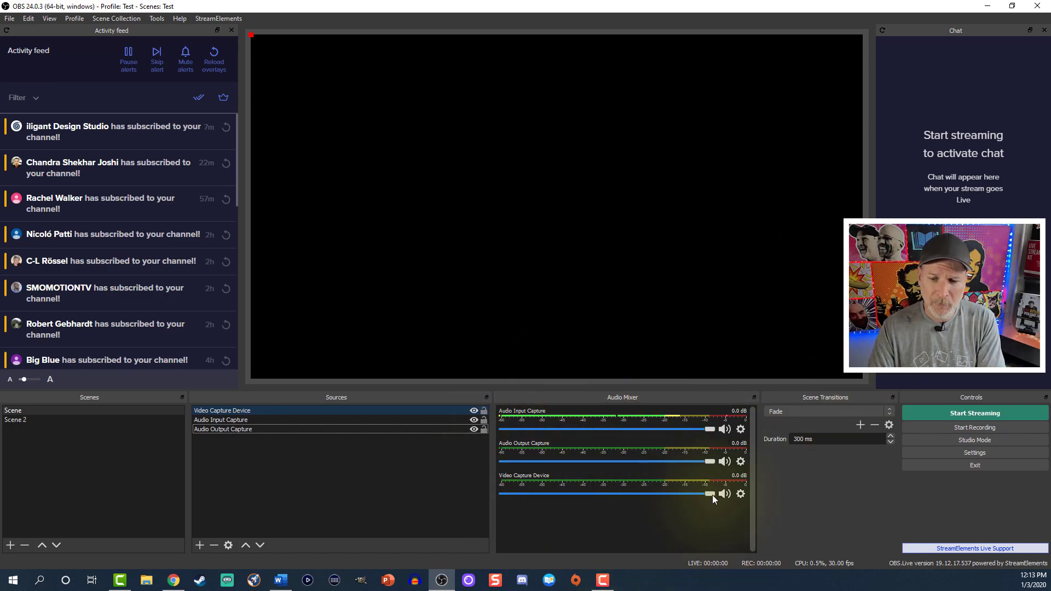
left_click_drag(710, 494, 488, 494)
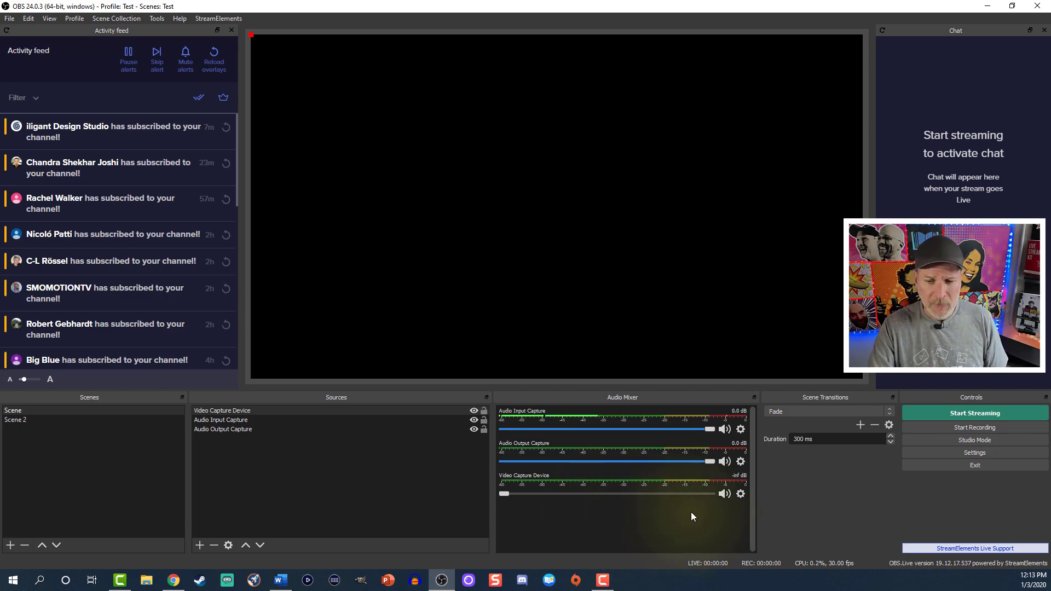
left_click(725, 493)
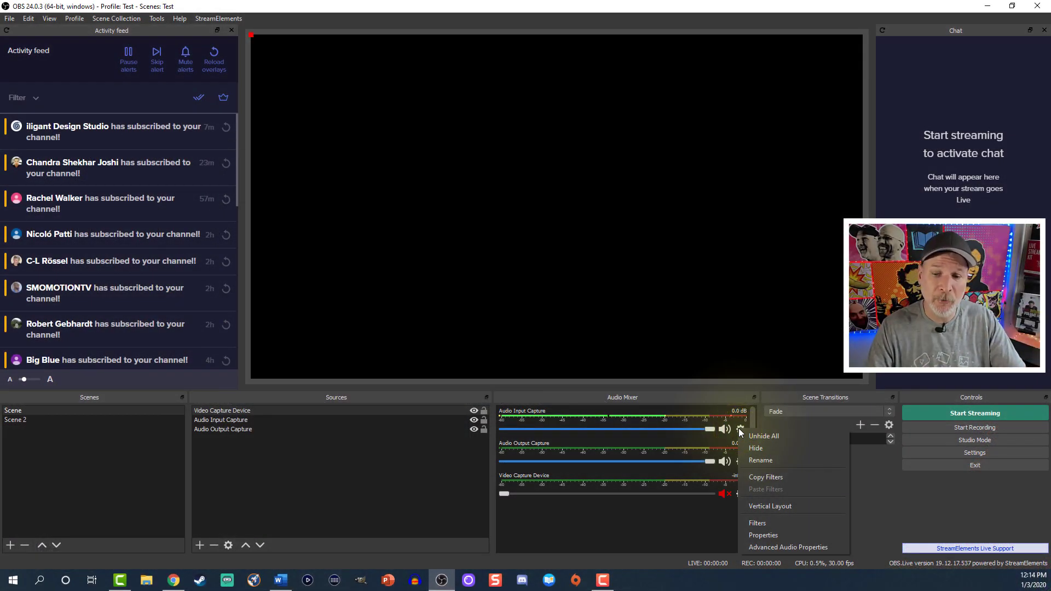
Keep Analogue 1 + 2 (Focusrite USB Audio) as the Audio Input Capture device
left_click(762, 534)
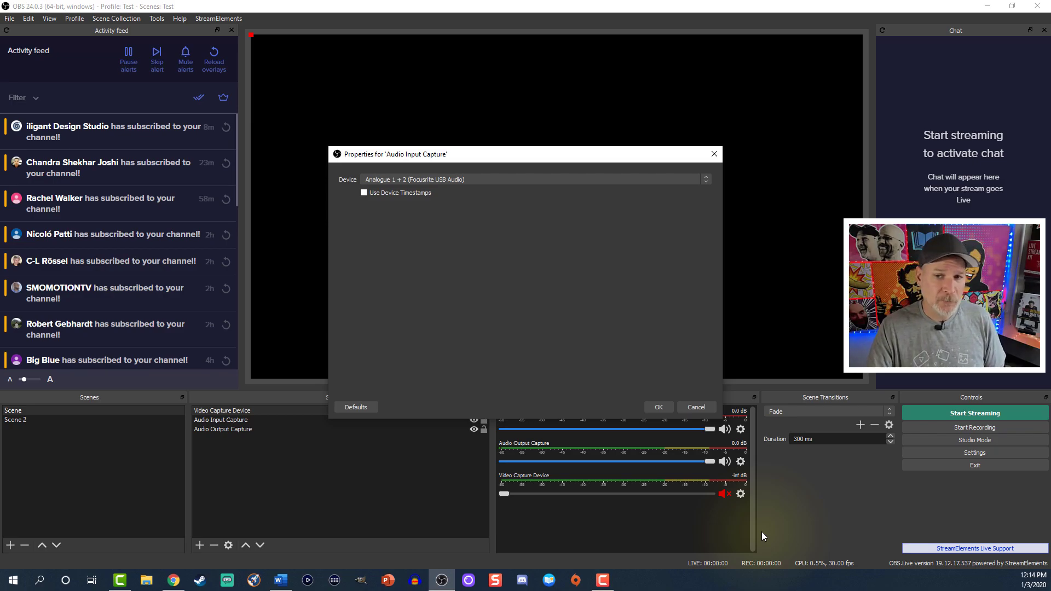
left_click(704, 180)
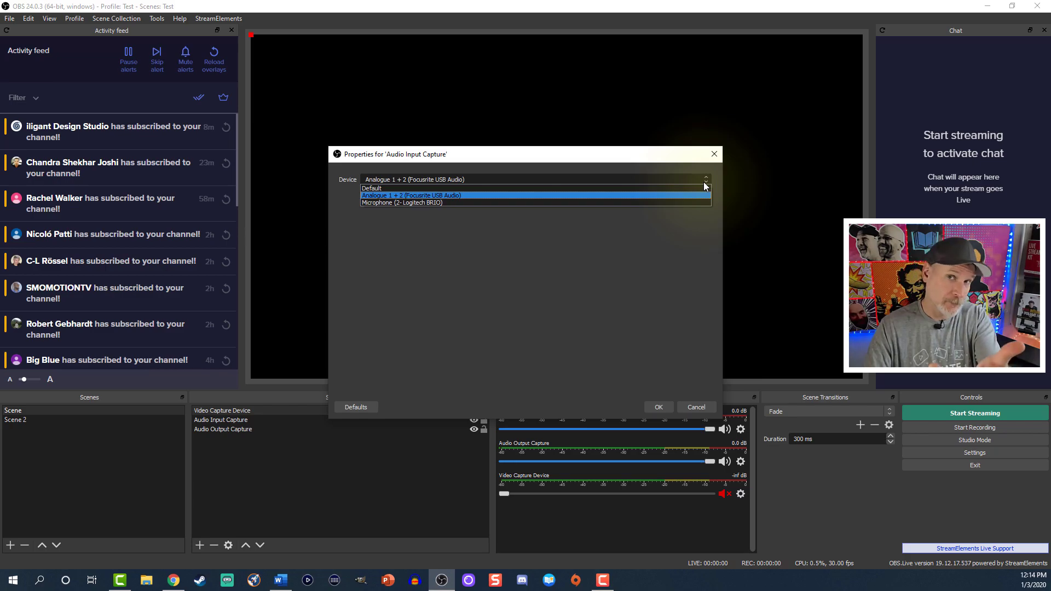
left_click(629, 195)
left_click(658, 407)
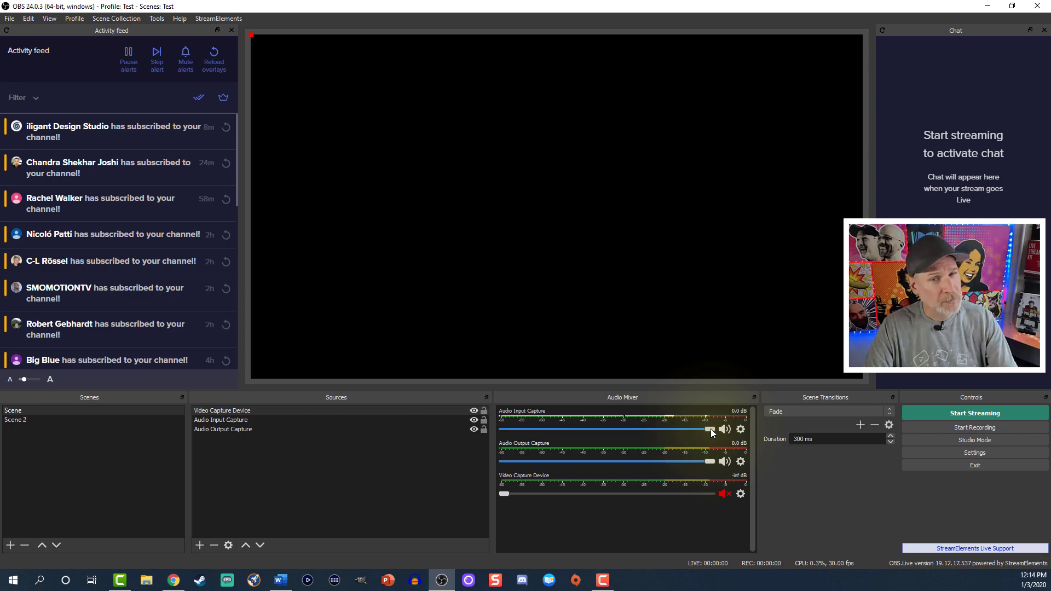
Lower the Audio Input Capture volume to -4.0 dB
left_click_drag(711, 429, 682, 431)
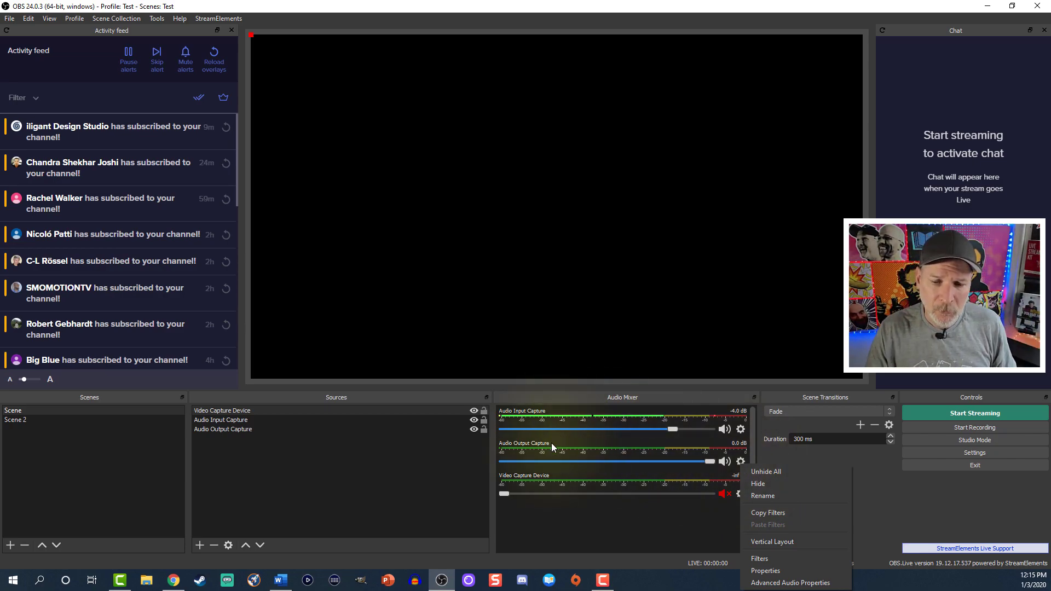
Set Audio Output Capture to -42.4 dB and confirm it uses Speakers / Headphones (Realtek(R) Audio)
left_click(558, 462)
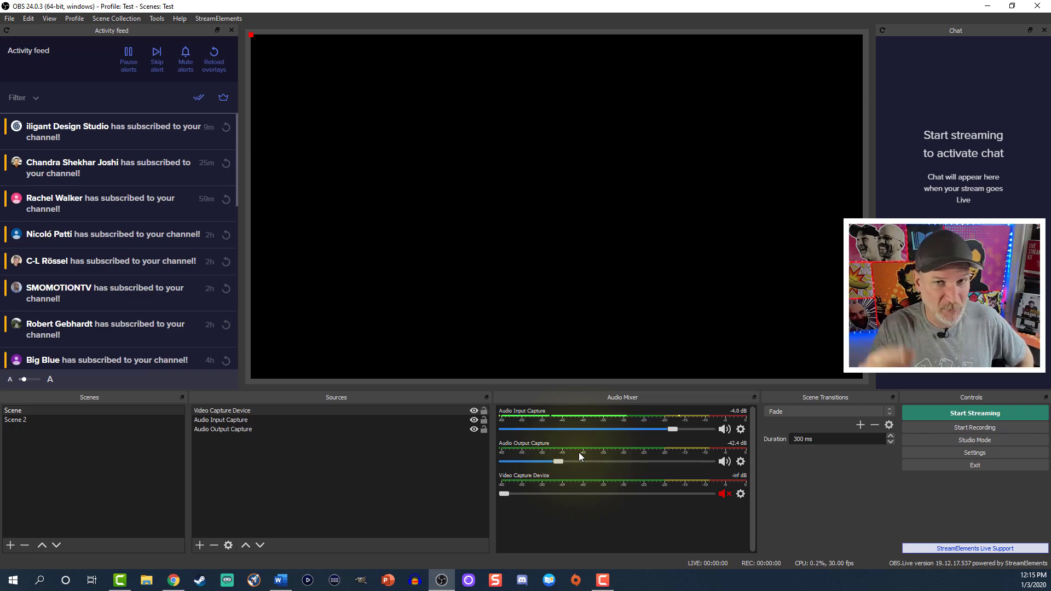
left_click(740, 461)
left_click(763, 565)
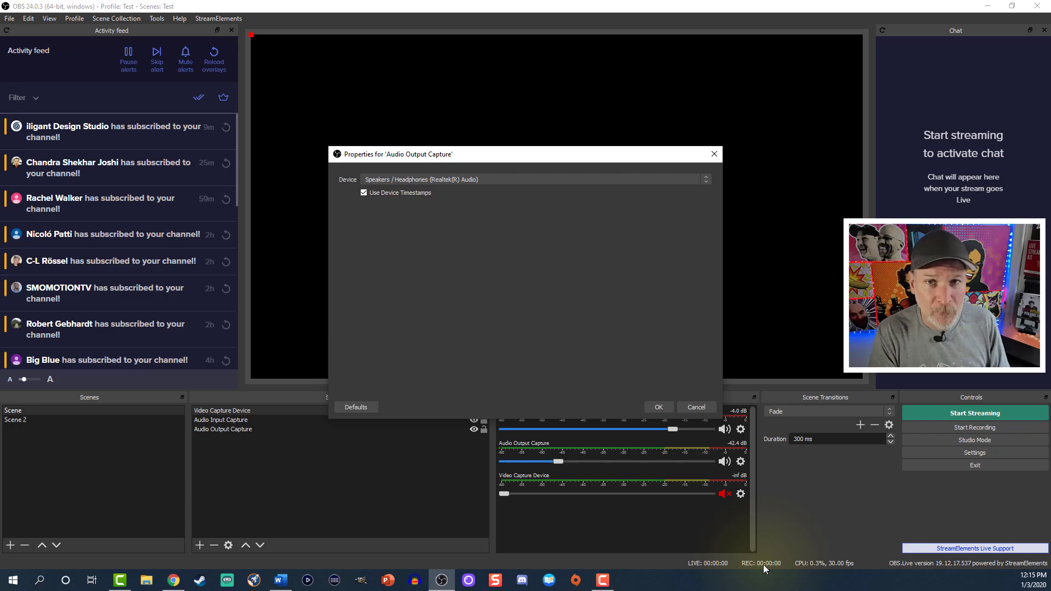
left_click(659, 408)
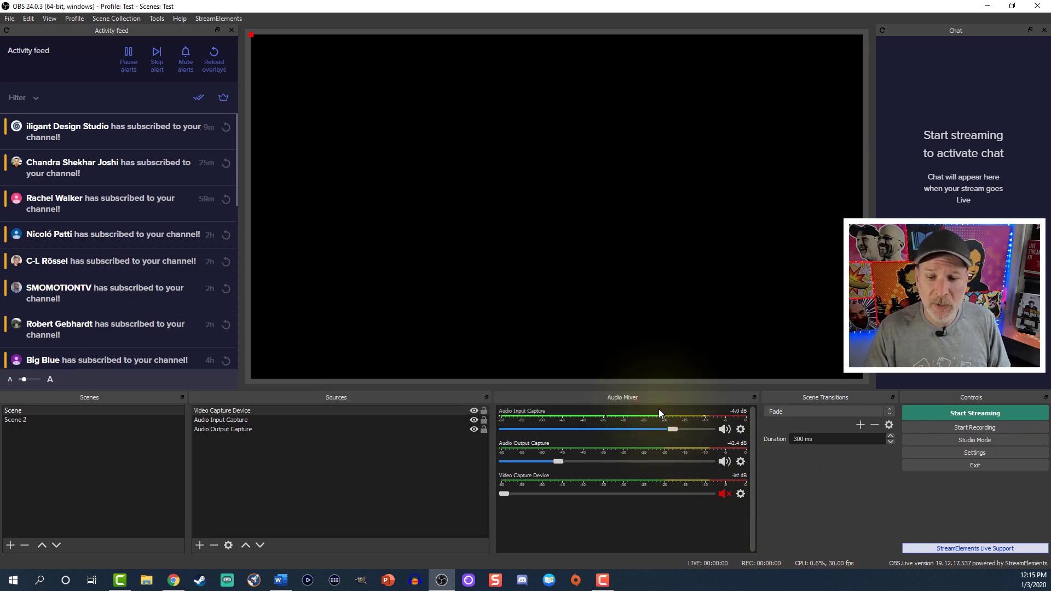
left_click(724, 463)
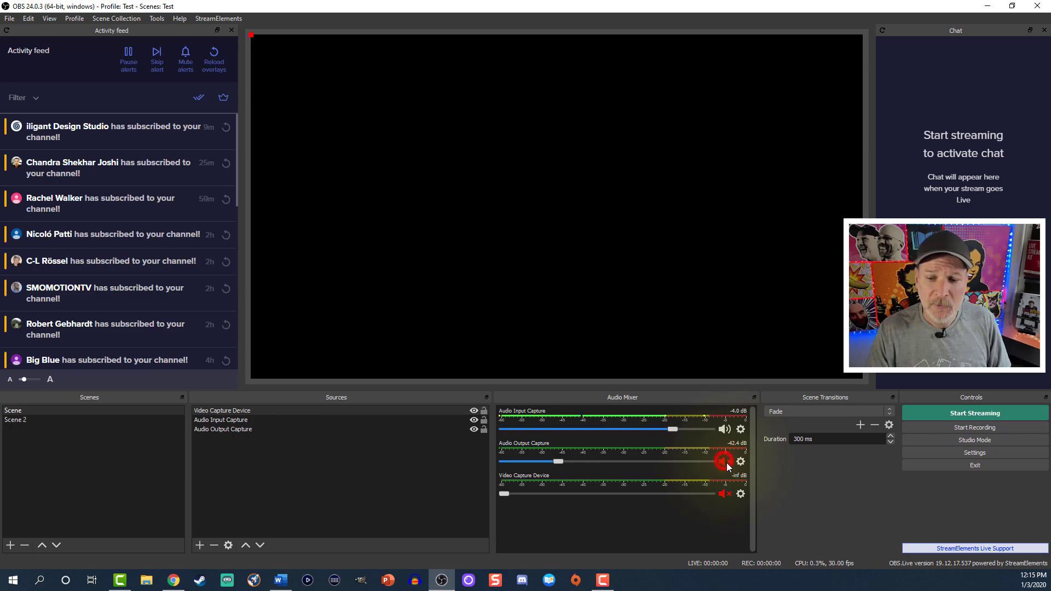
Unmute Audio Output Capture and raise it to about -27.2 dB
left_click(725, 463)
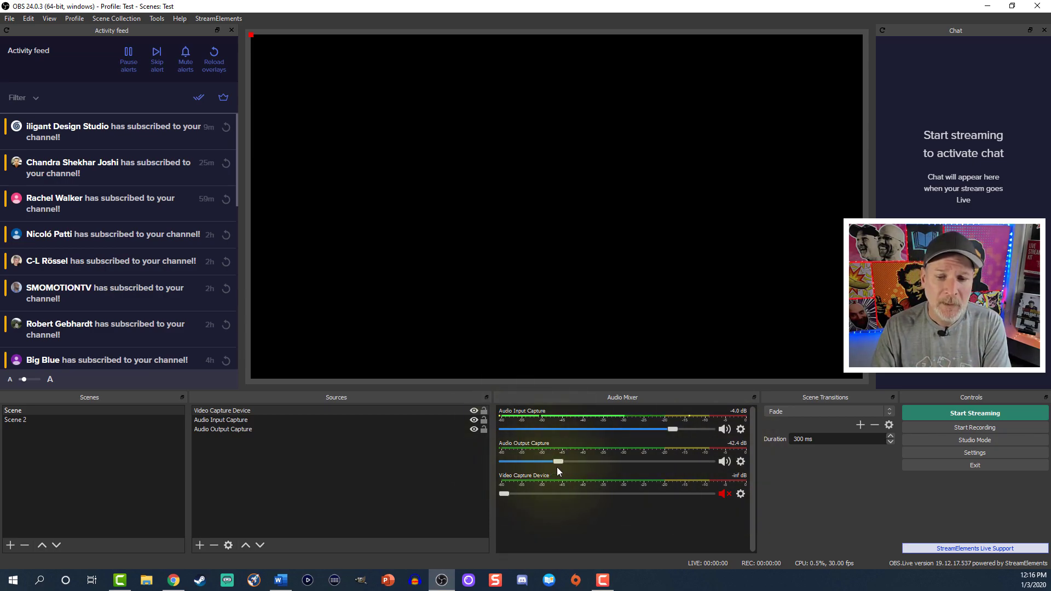
left_click_drag(556, 463, 586, 465)
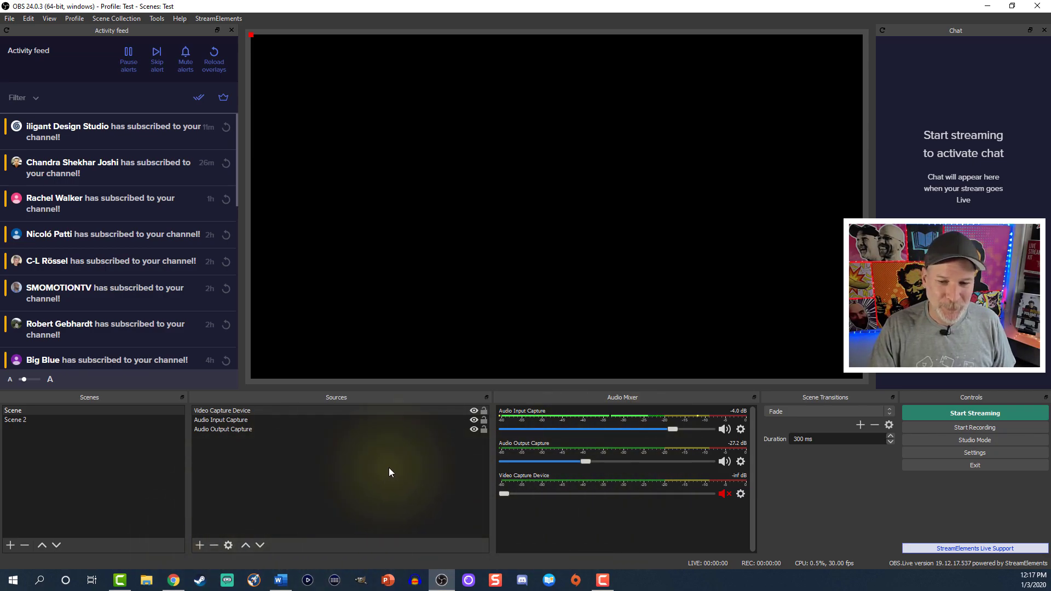
left_click(740, 431)
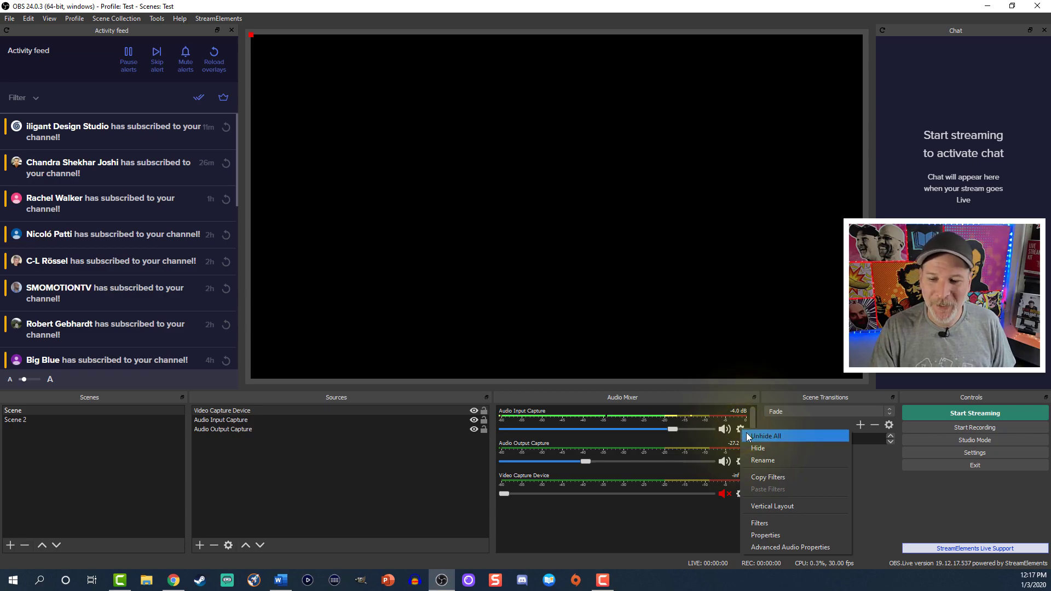
Open the Audio Input Capture filters and list the available audio filter types
left_click(757, 522)
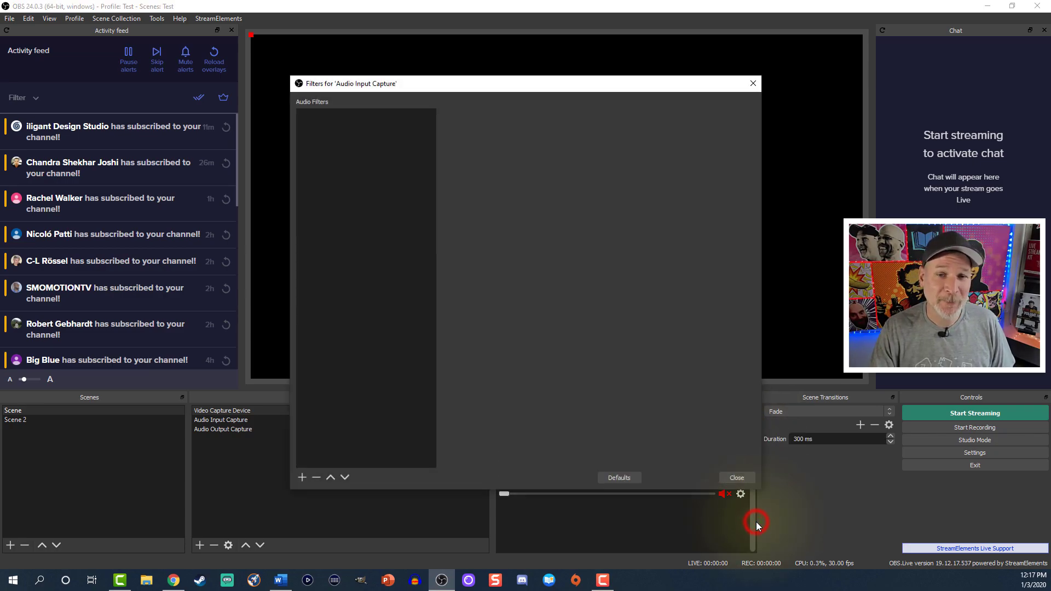
left_click(302, 478)
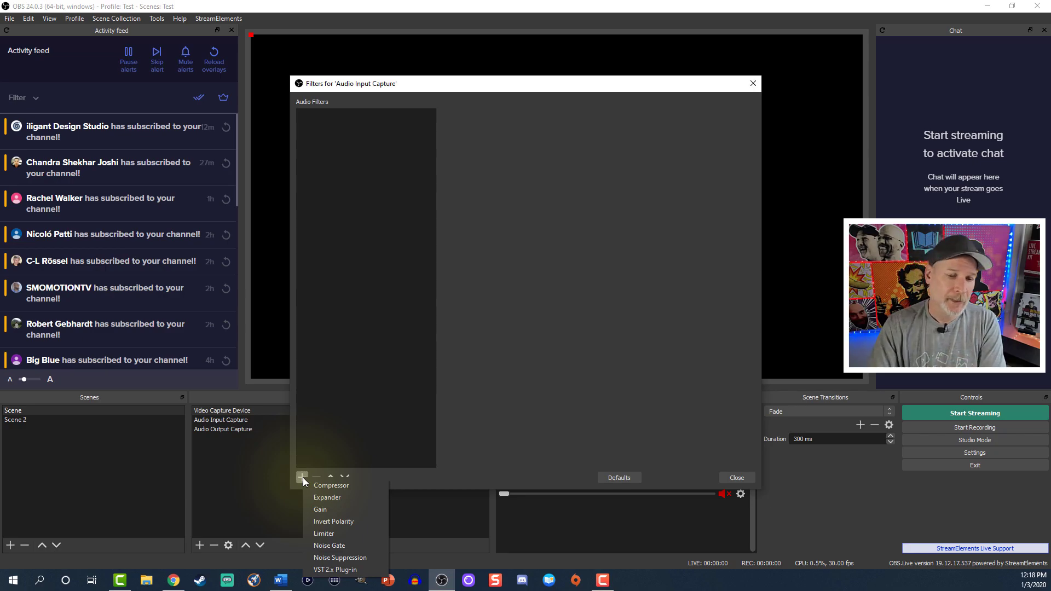
Add a Noise Gate filter with -36 dB close threshold and -26 dB open threshold
left_click(323, 545)
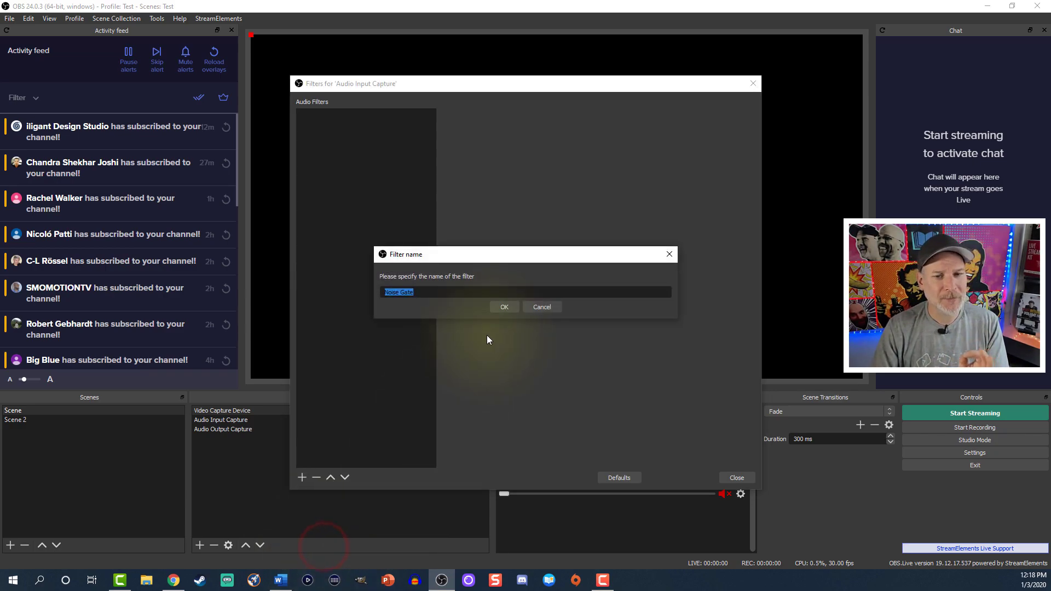
left_click(504, 307)
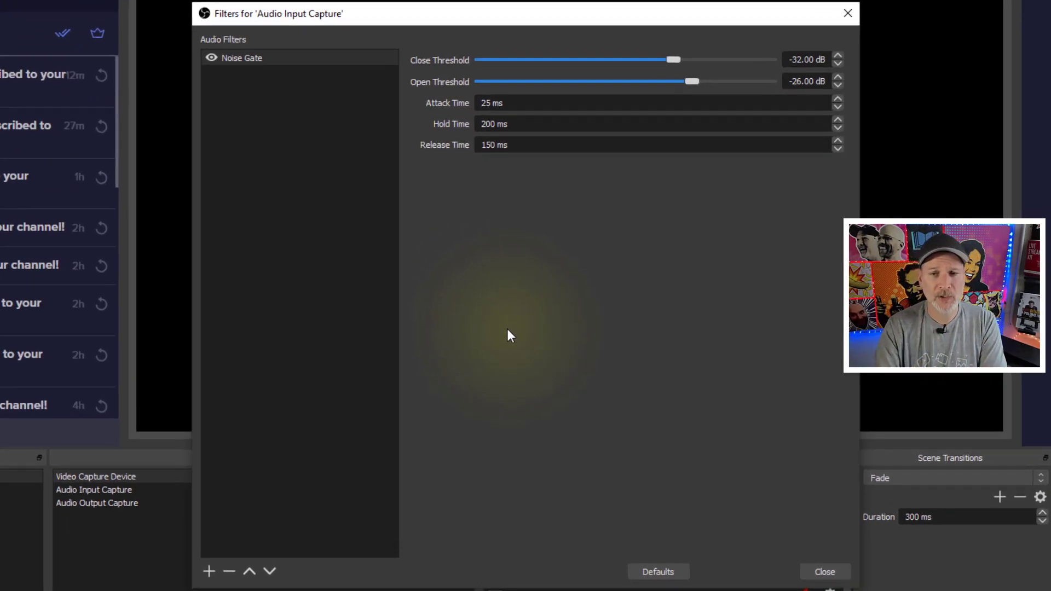
key("Down")
key("Down")
key("Down")
key("Down")
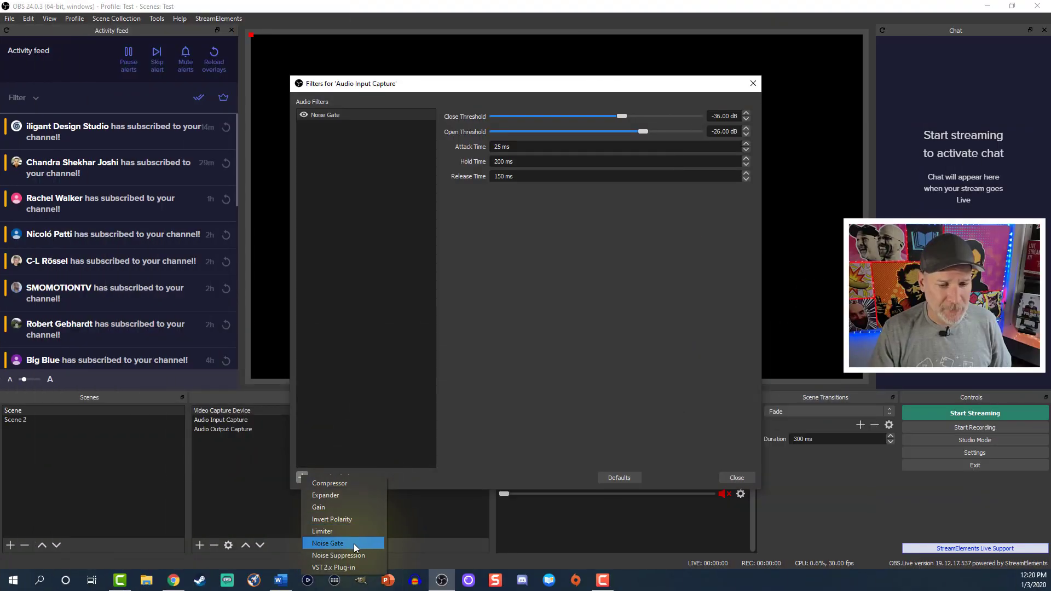
Add a Noise Suppression filter with a -30 dB suppression level
left_click(354, 554)
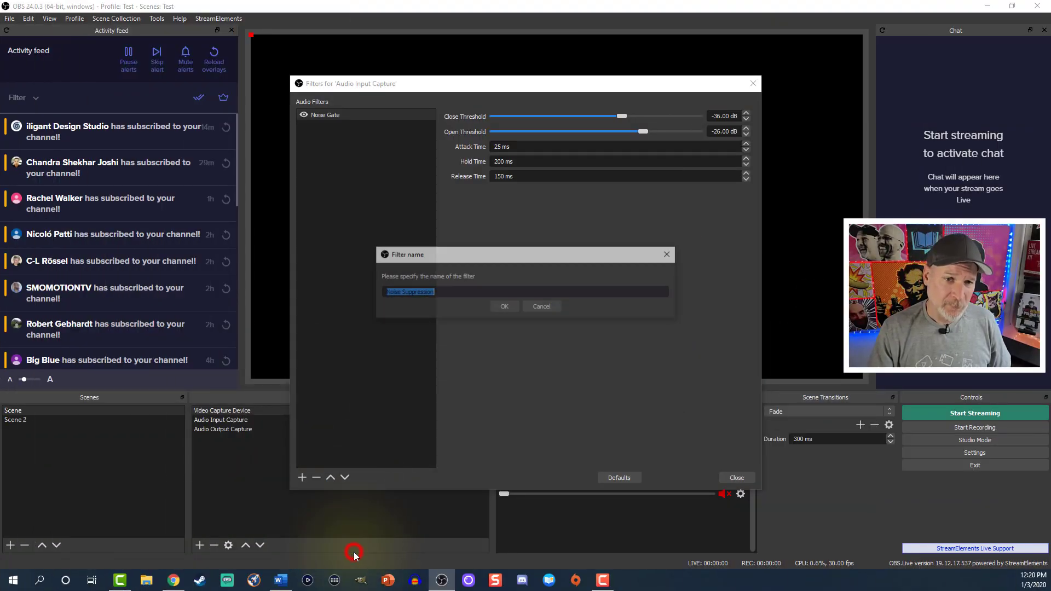
left_click(498, 308)
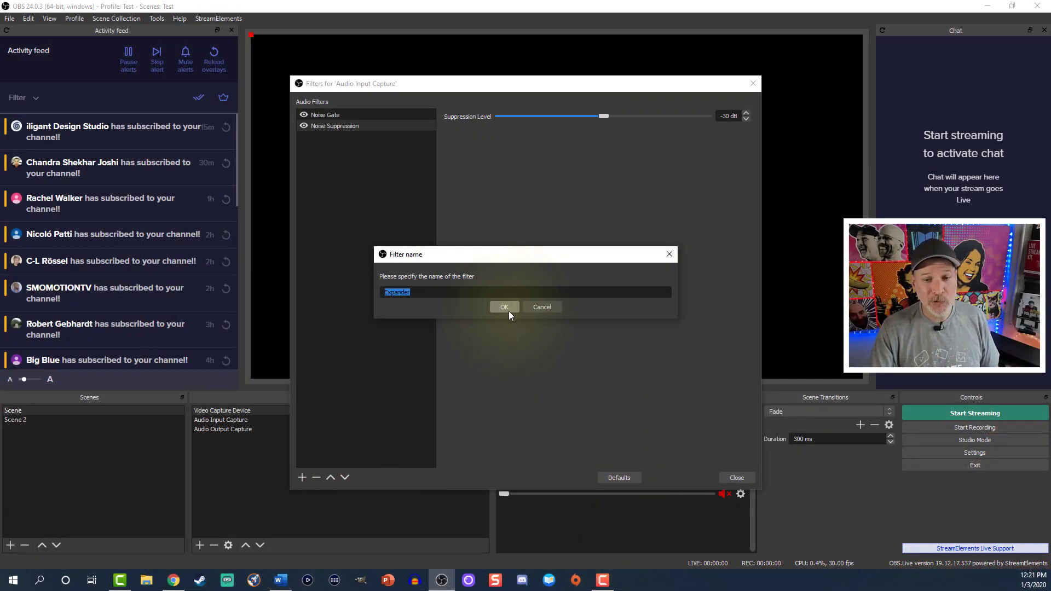
Add an Expander filter with 2.00:1 ratio and -40 dB threshold
left_click(508, 311)
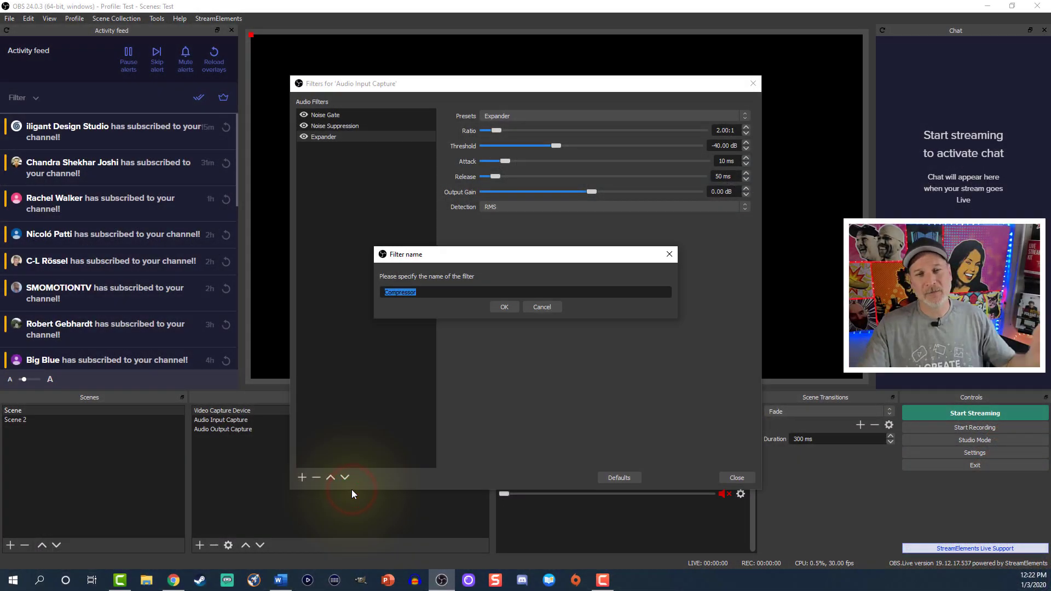
Add the Compressor filter (10.00:1 ratio, -18.00 dB threshold) below the Expander
left_click(510, 310)
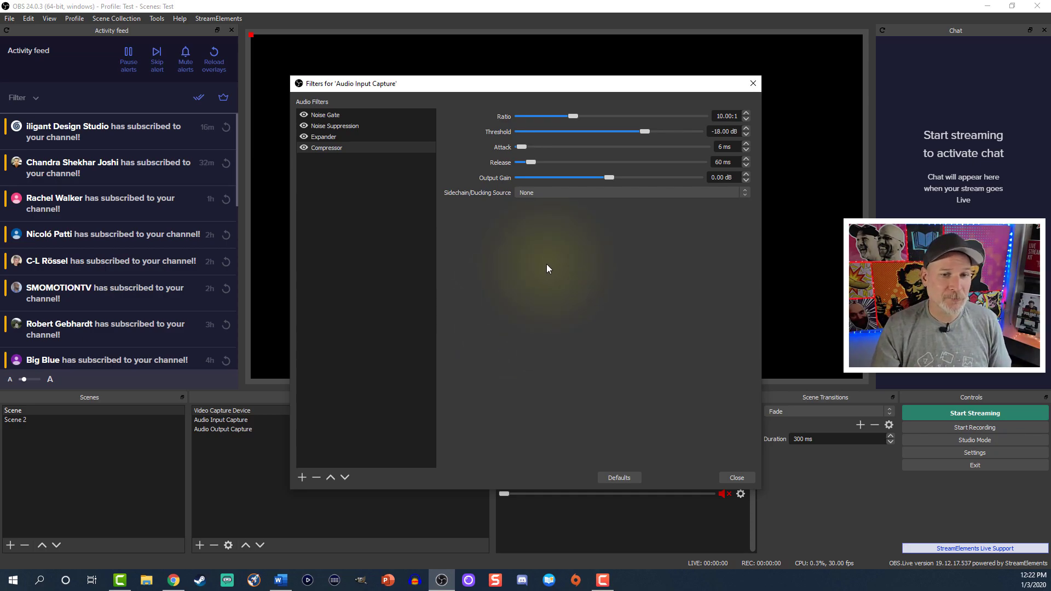
Remove the Expander filter from the Audio Input Capture filter chain
right_click(315, 138)
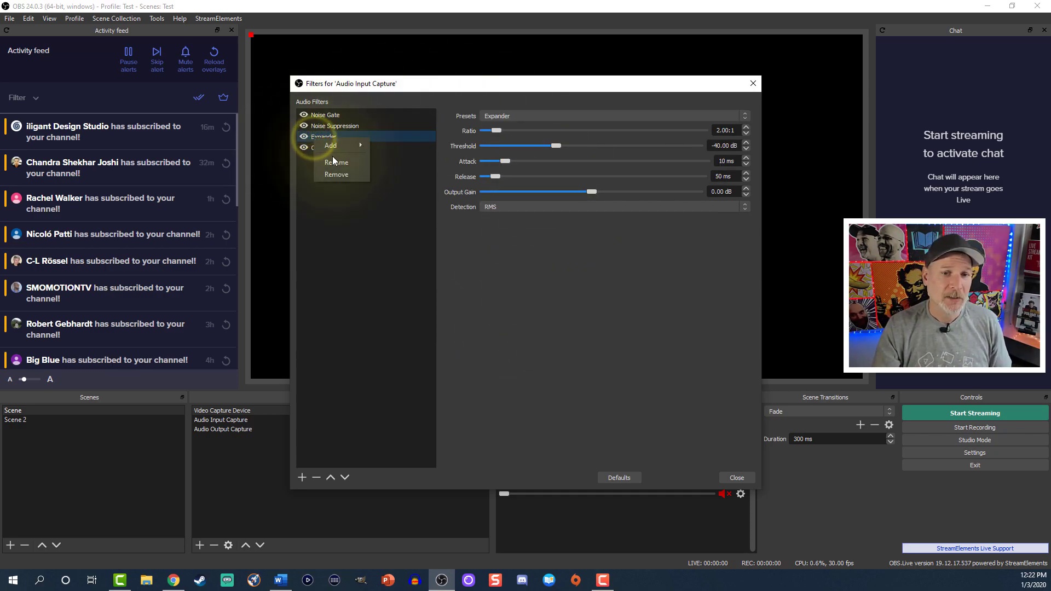
left_click(333, 172)
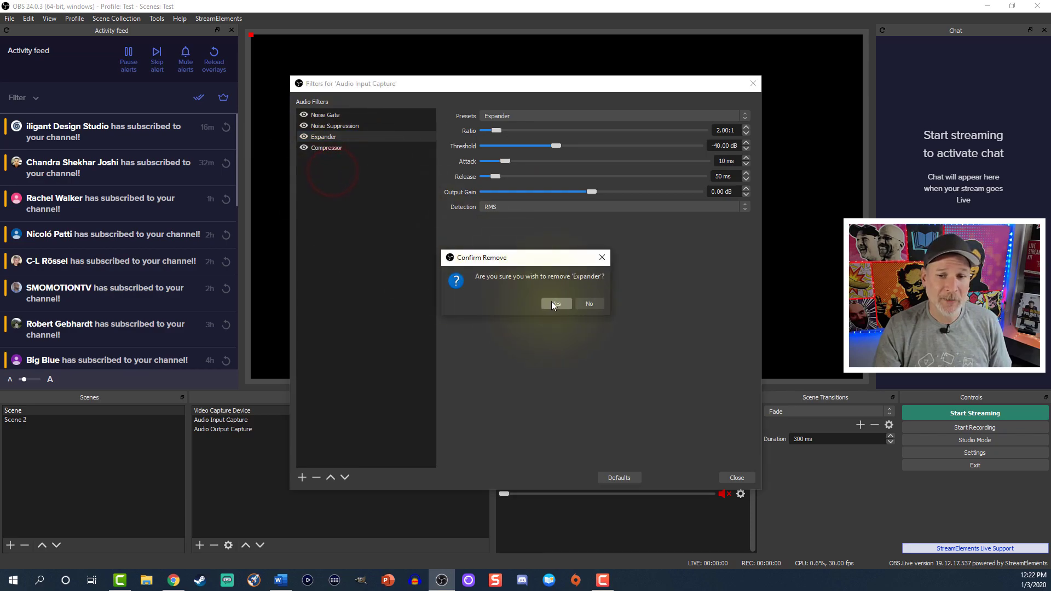
left_click(553, 302)
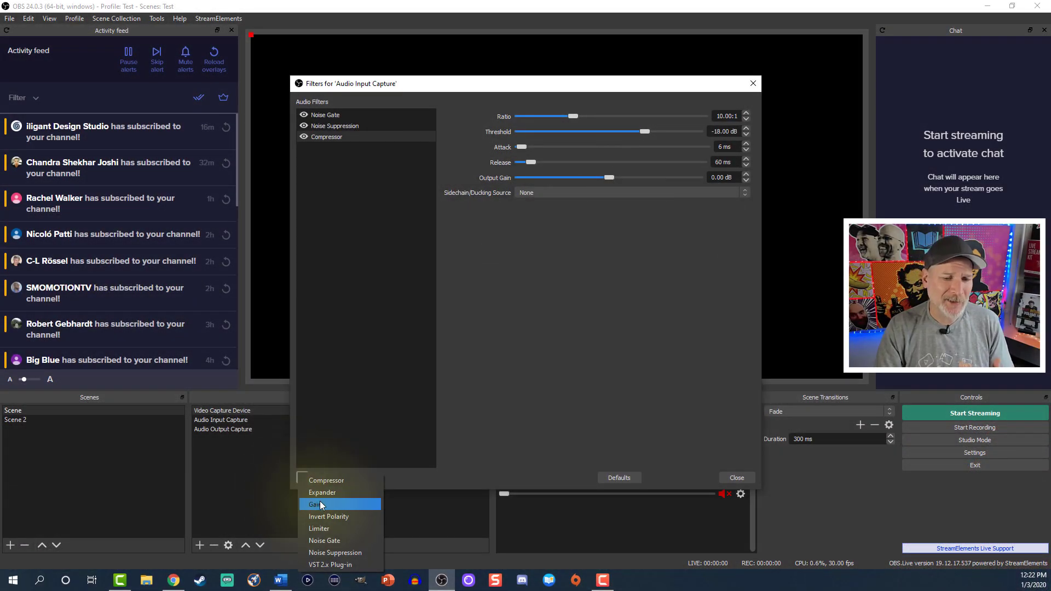
left_click(320, 503)
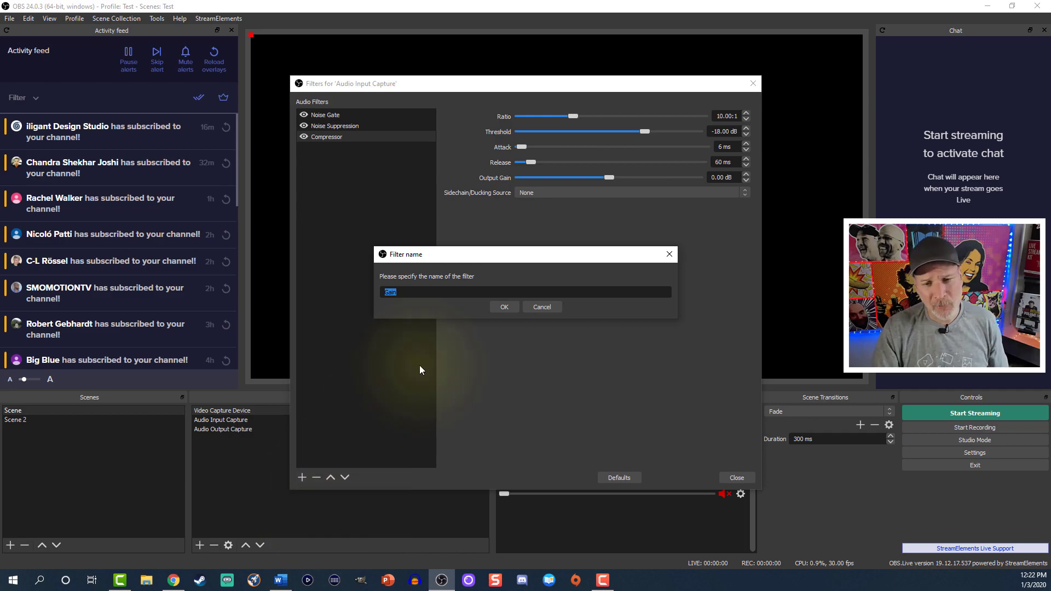
left_click(504, 307)
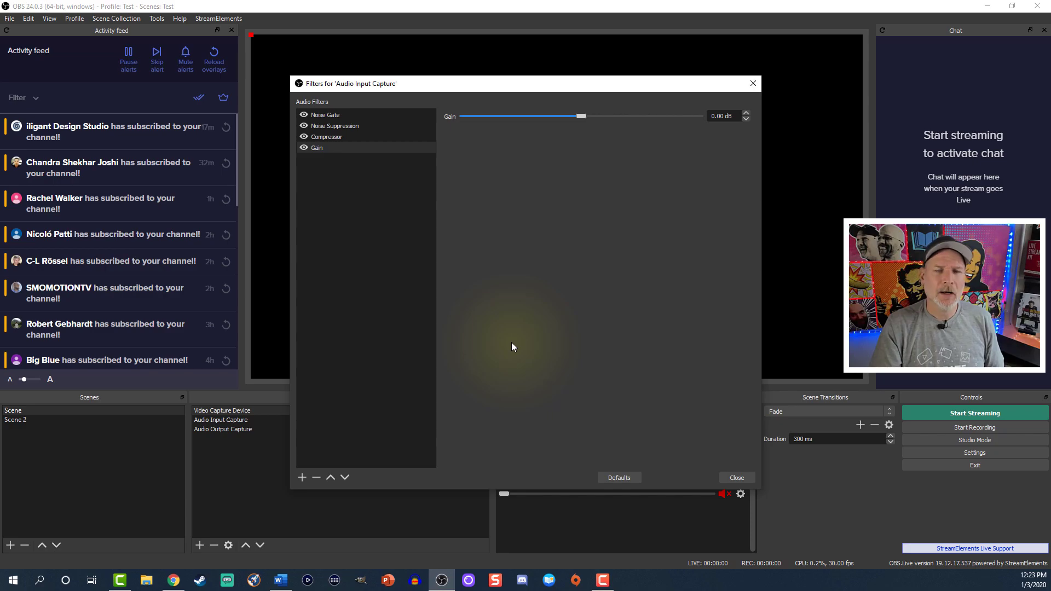
right_click(344, 148)
left_click(364, 165)
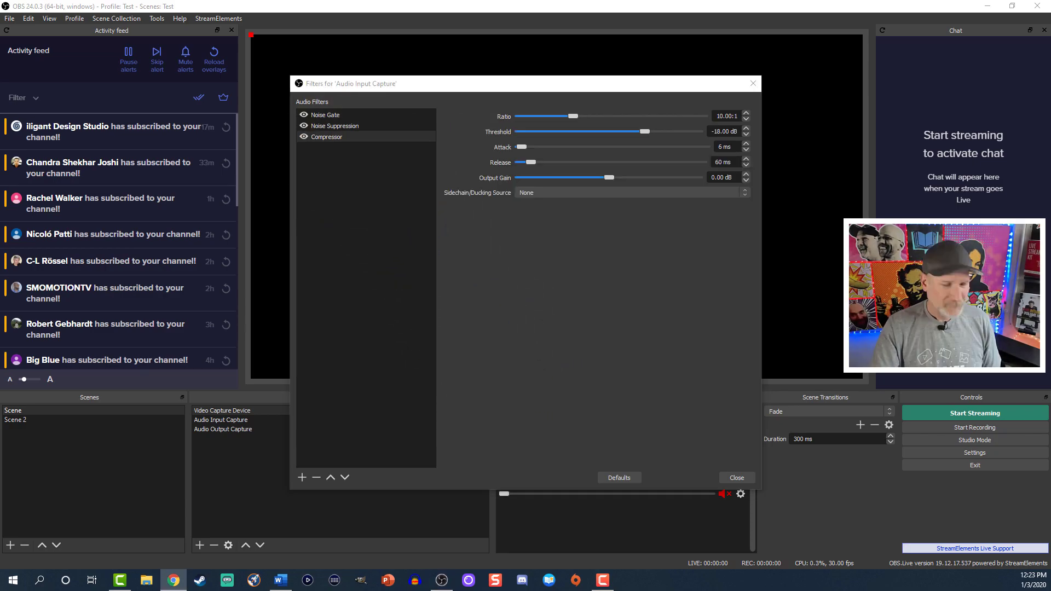